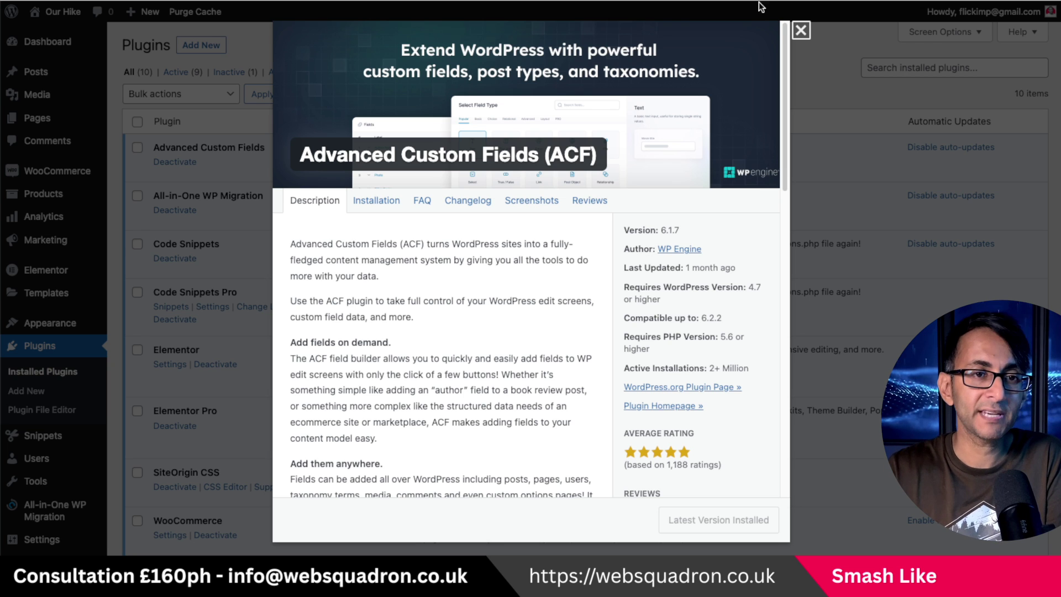
# Close the Advanced Custom Fields plugin details
pyautogui.click(801, 30)
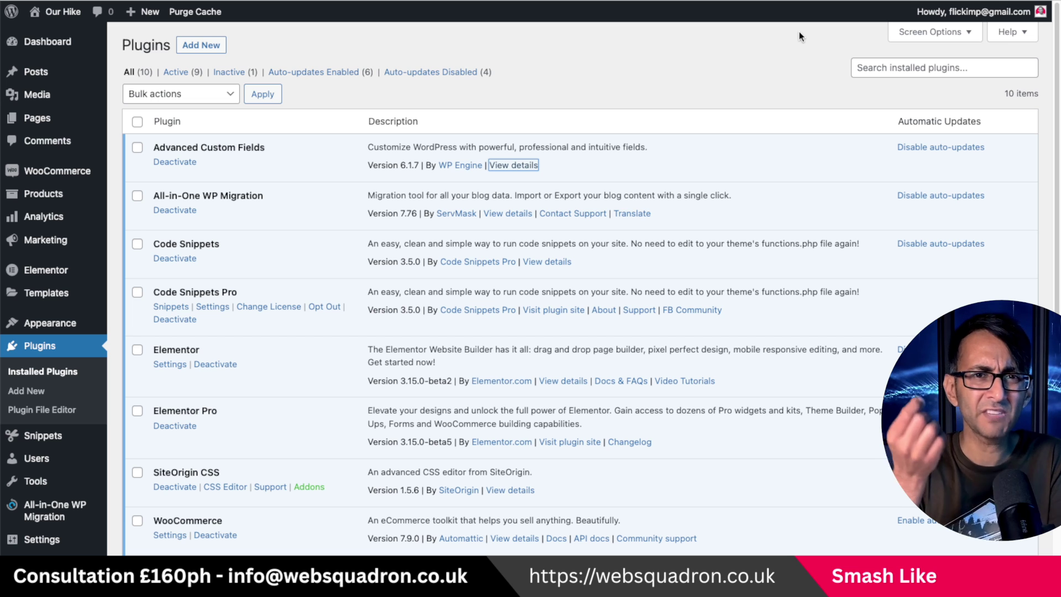
# Go to ACF Field Groups and start a new field group
pyautogui.scroll(-4, 60, 486)
pyautogui.moveTo(60, 487)
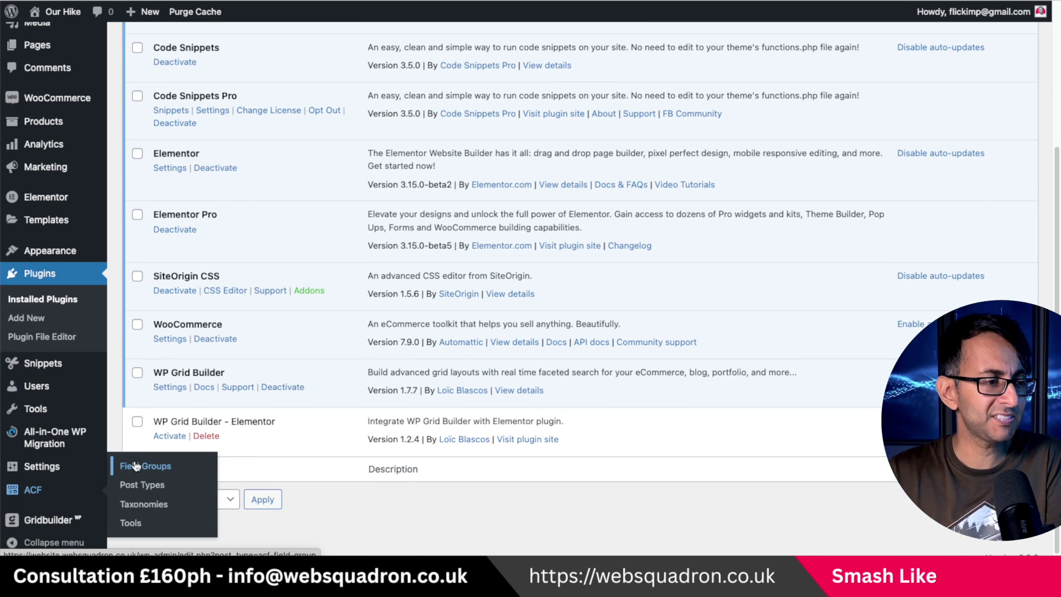
pyautogui.click(177, 469)
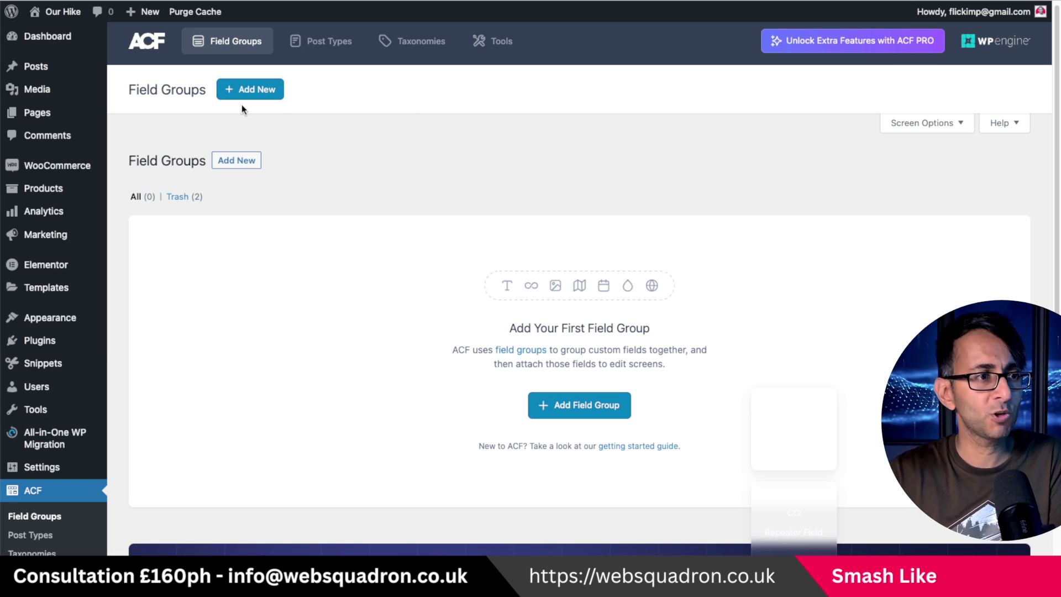
pyautogui.click(252, 90)
# Title the field group 'WooCommerceProducts' and add a URL field labelled 'Video'
pyautogui.write('WooCommerceProducts')
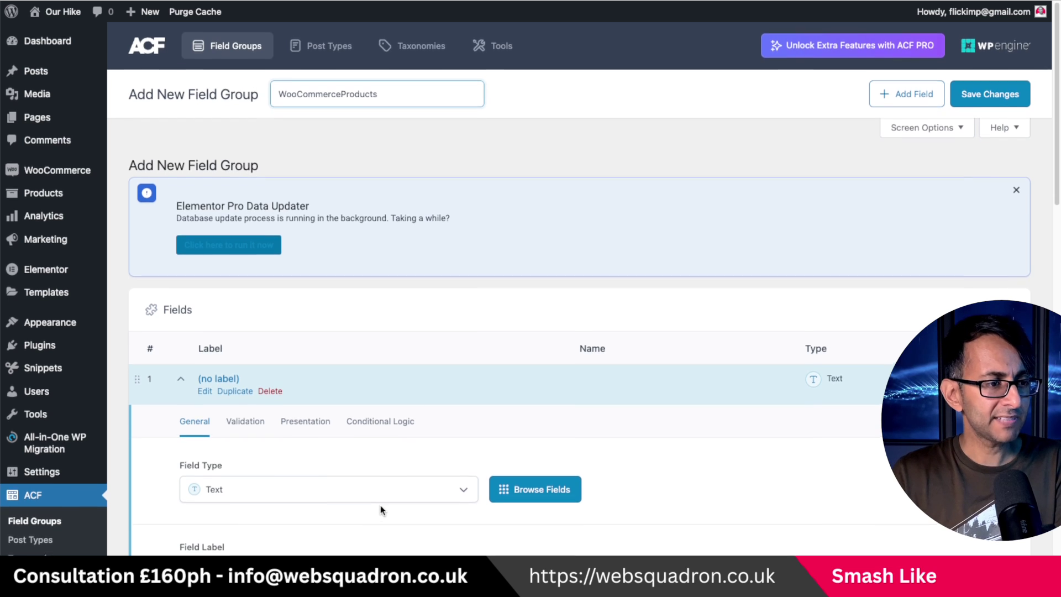
pyautogui.scroll(-1, 379, 509)
pyautogui.scroll(-5, 516, 378)
pyautogui.click(417, 332)
pyautogui.click(356, 492)
pyautogui.click(292, 411)
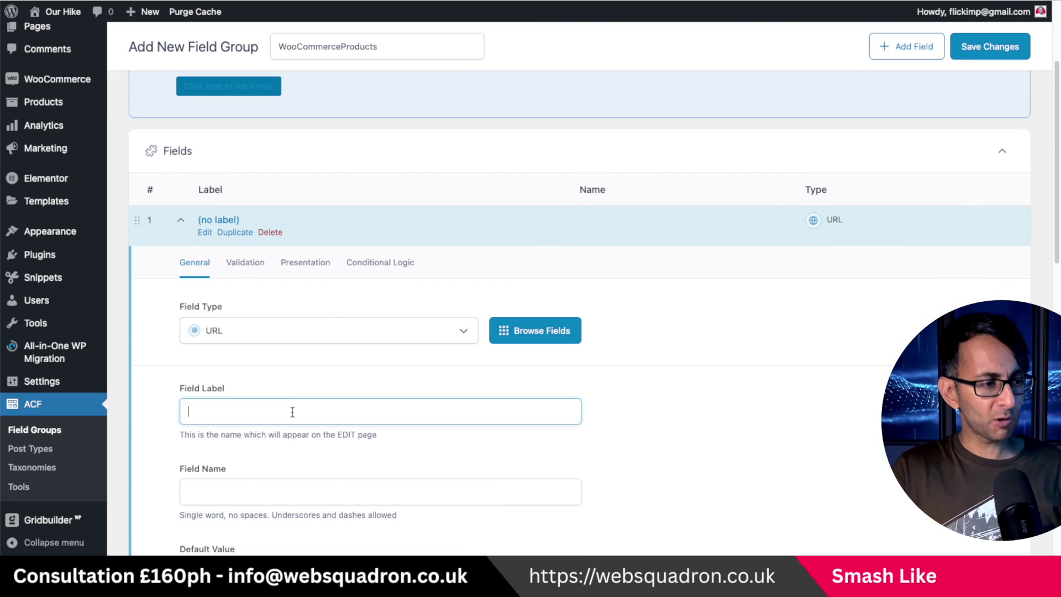
pyautogui.write('Video')
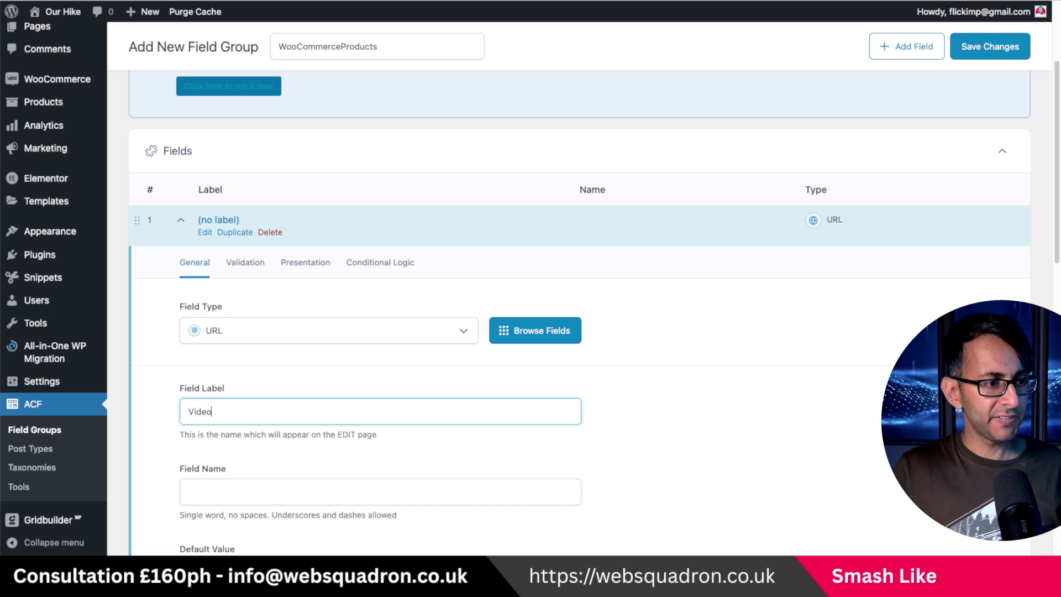
pyautogui.press('Tab')
# Set the location rule to Post Type is equal to Product and publish the group
pyautogui.scroll(-10, 293, 411)
pyautogui.scroll(-4, 237, 295)
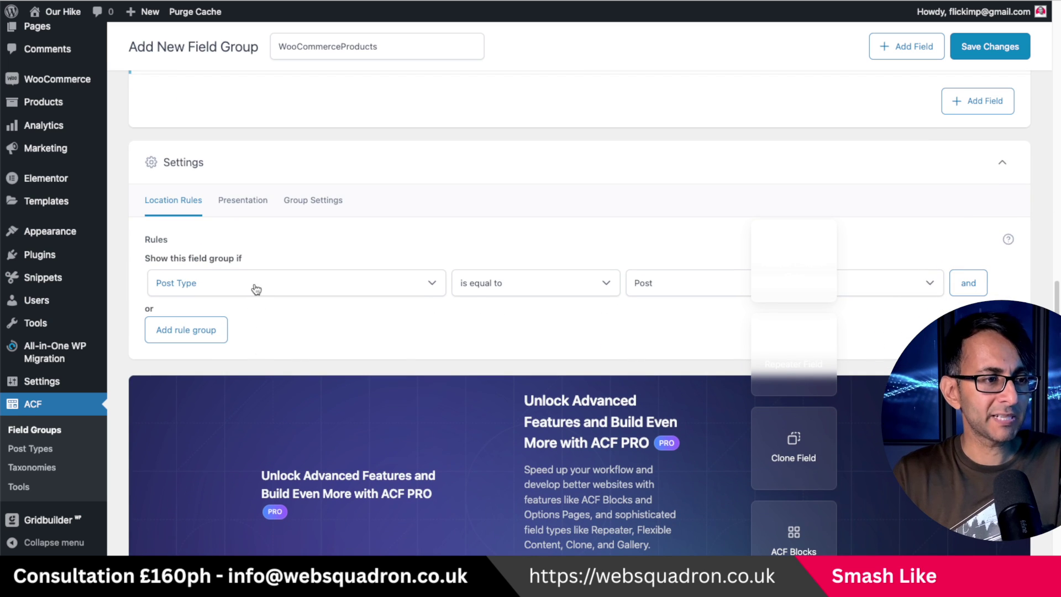
pyautogui.click(663, 284)
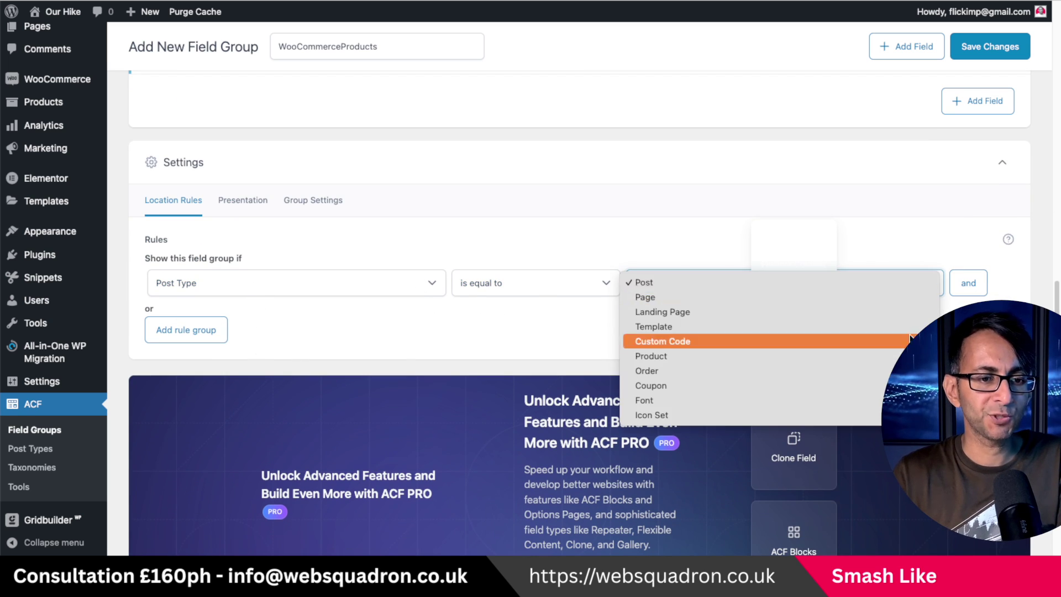
pyautogui.click(663, 357)
pyautogui.click(989, 47)
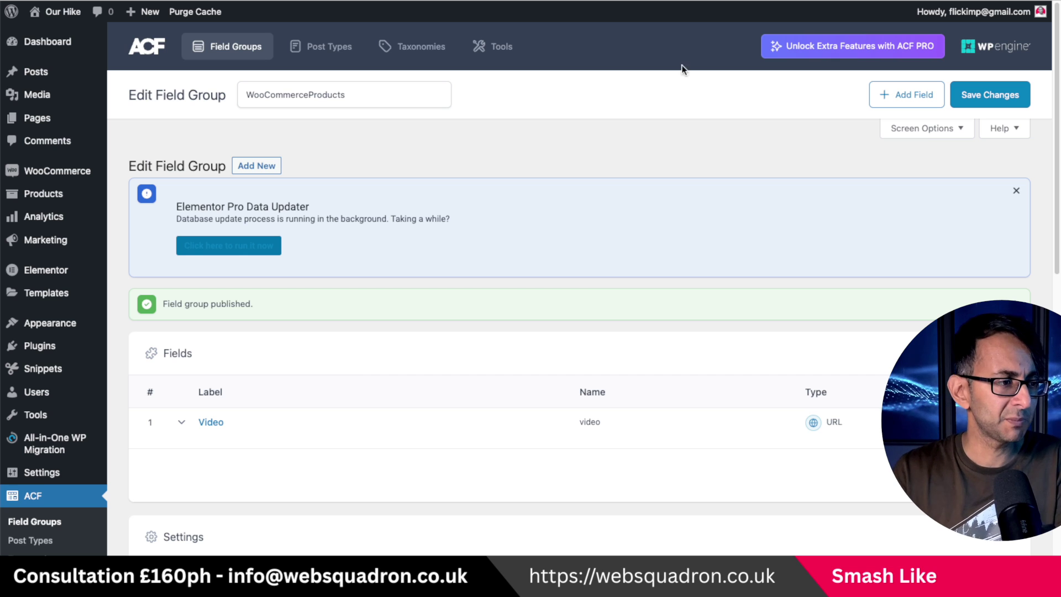
# Go to the WooCommerce All Products list
pyautogui.moveTo(65, 241)
pyautogui.moveTo(53, 194)
pyautogui.click(152, 197)
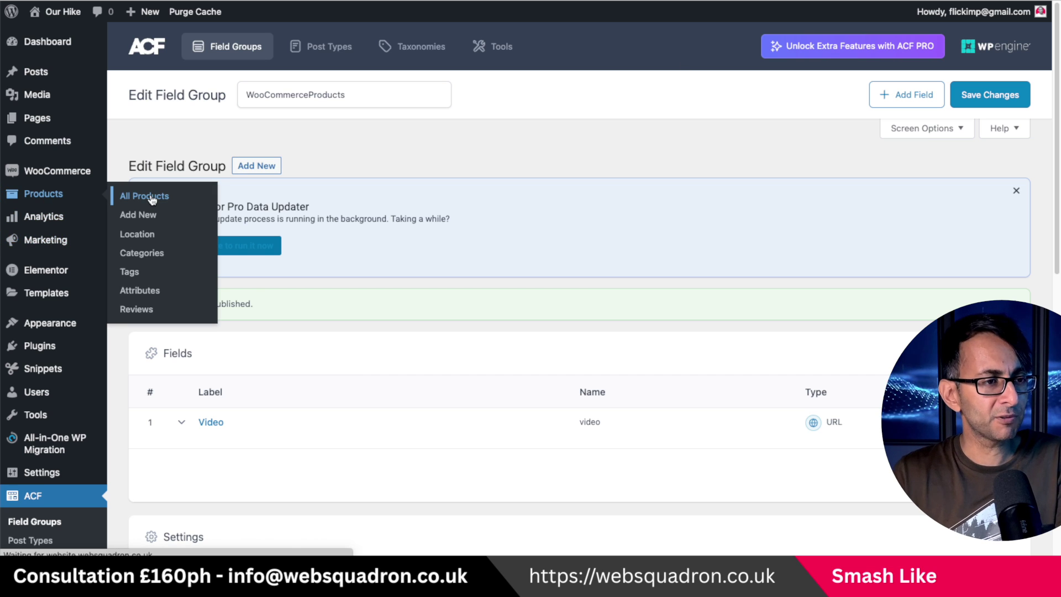
# Open the Styler product's edit screen
pyautogui.scroll(-3, 398, 243)
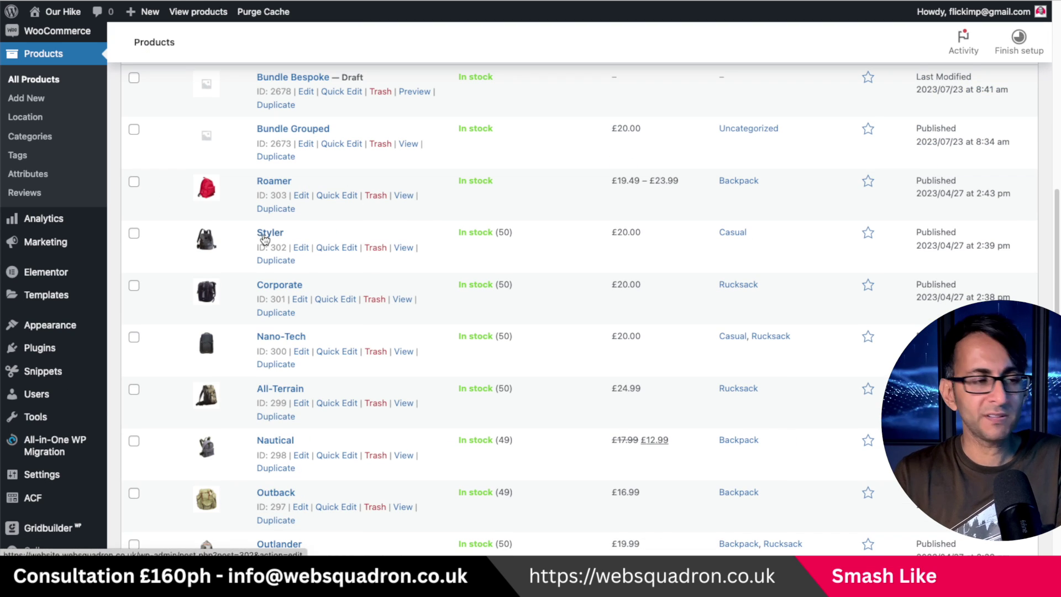
pyautogui.click(301, 247)
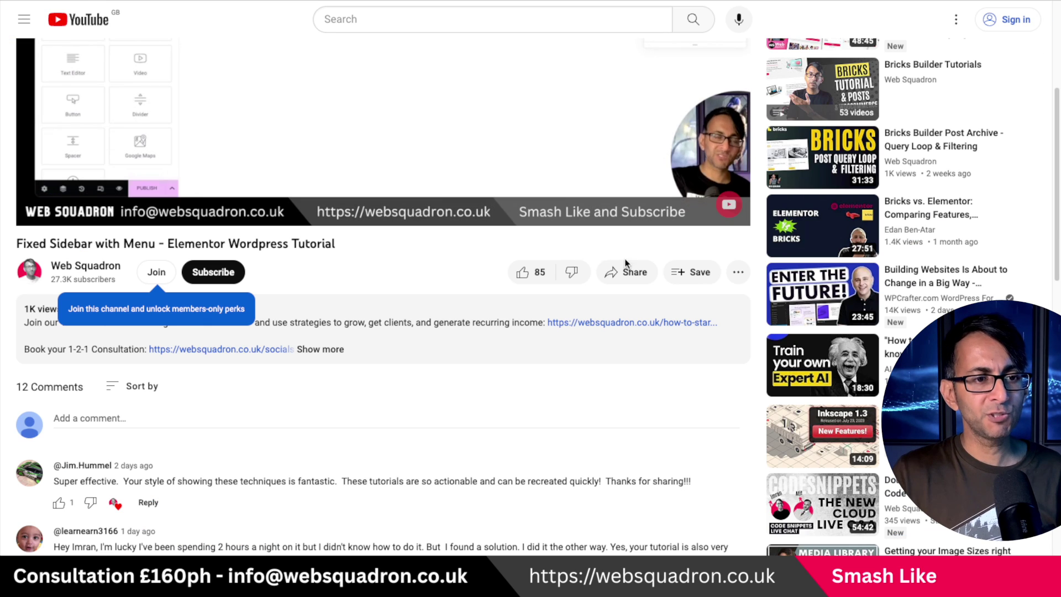
# Copy the short share link of the Fixed Sidebar with Menu YouTube video
pyautogui.click(635, 274)
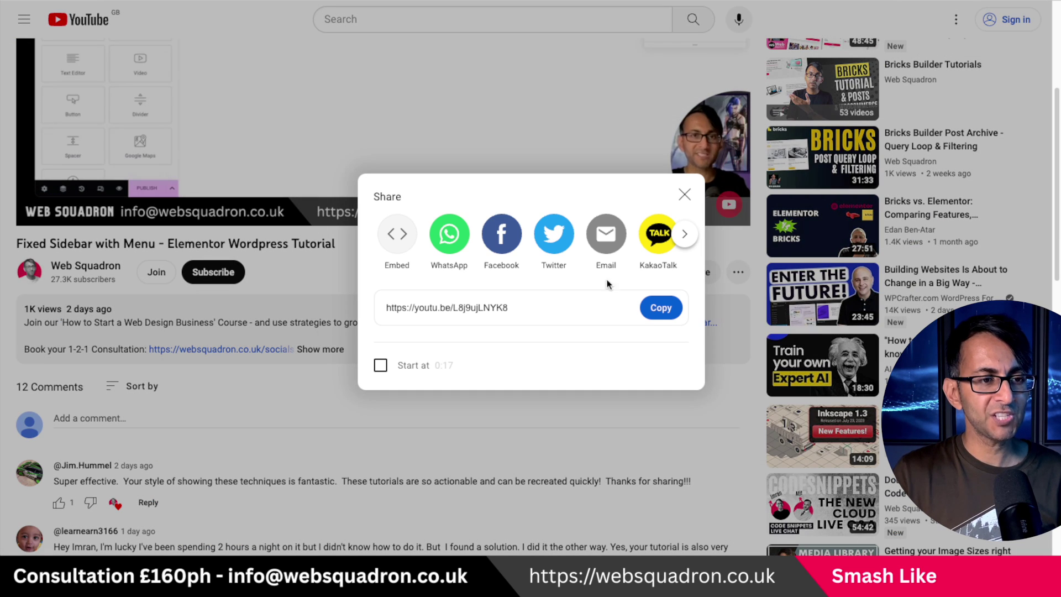
pyautogui.click(661, 307)
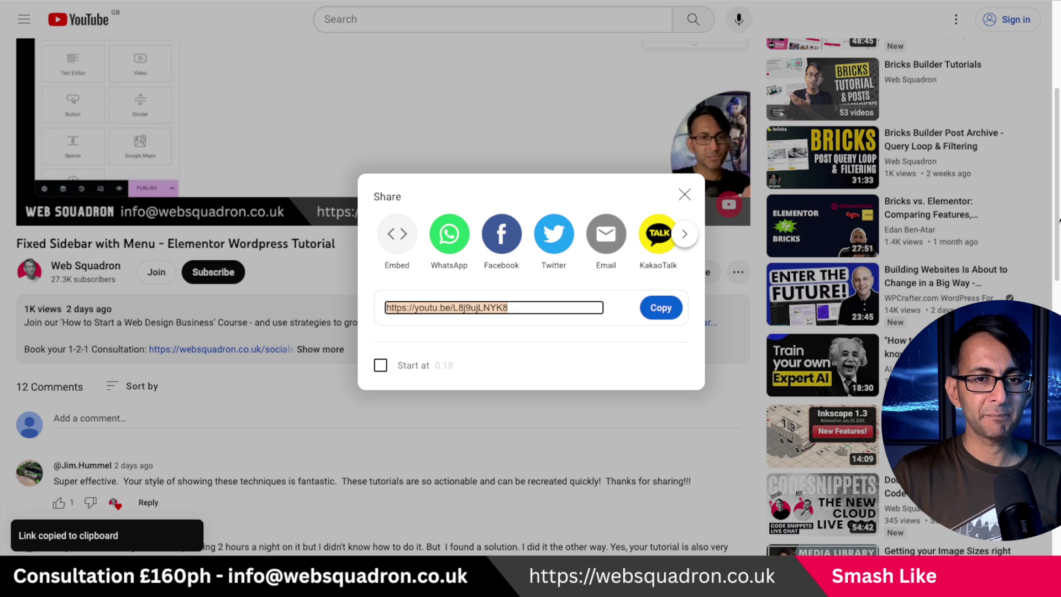
pyautogui.click(685, 195)
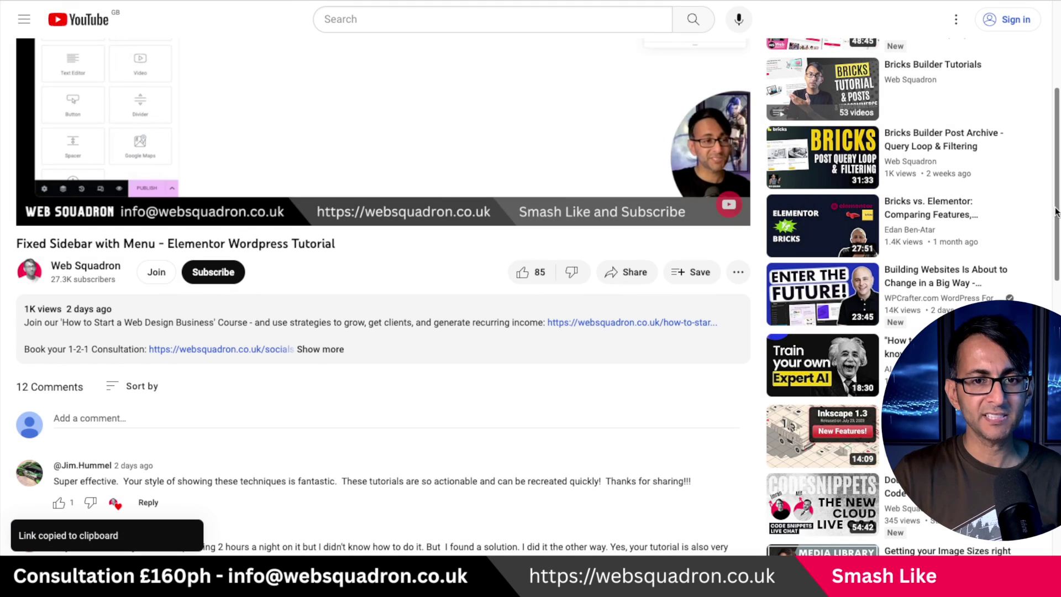
pyautogui.scroll(4, 292, 5)
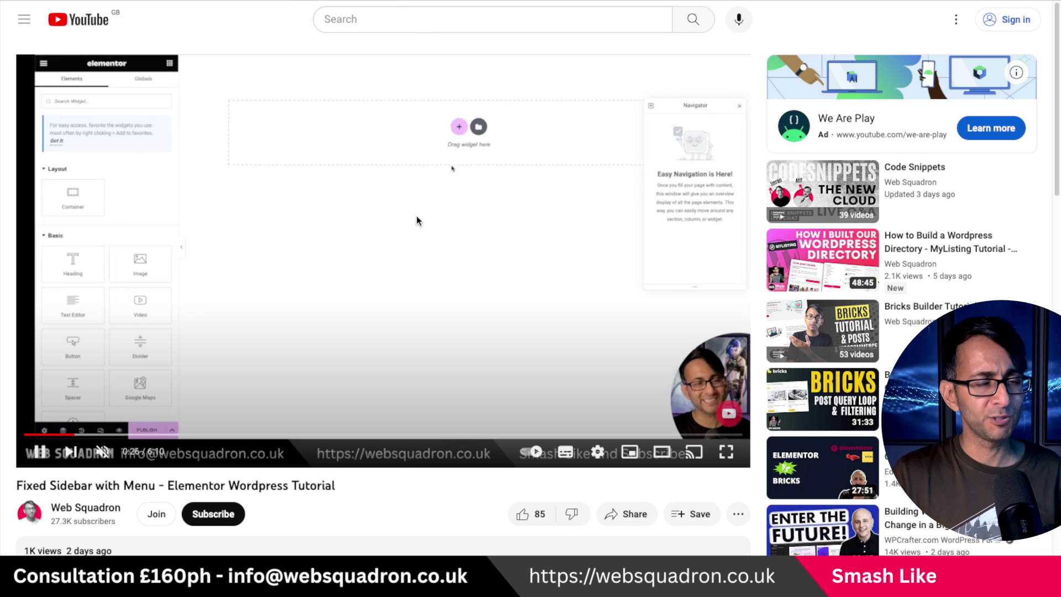
pyautogui.scroll(-1, 493, 340)
pyautogui.scroll(-5, 491, 339)
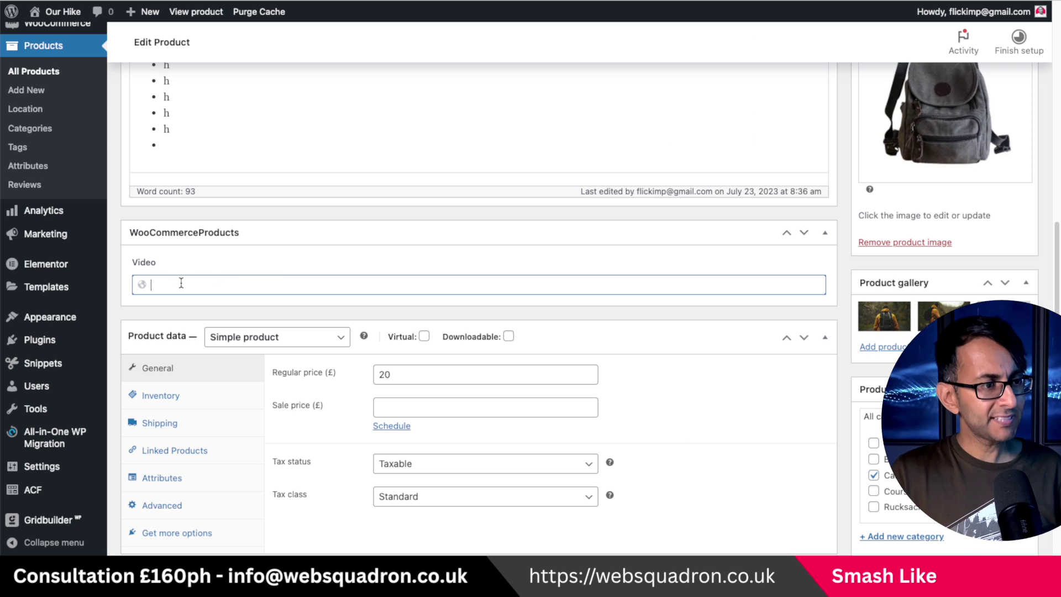
pyautogui.hotkey('ctrl', 'v')
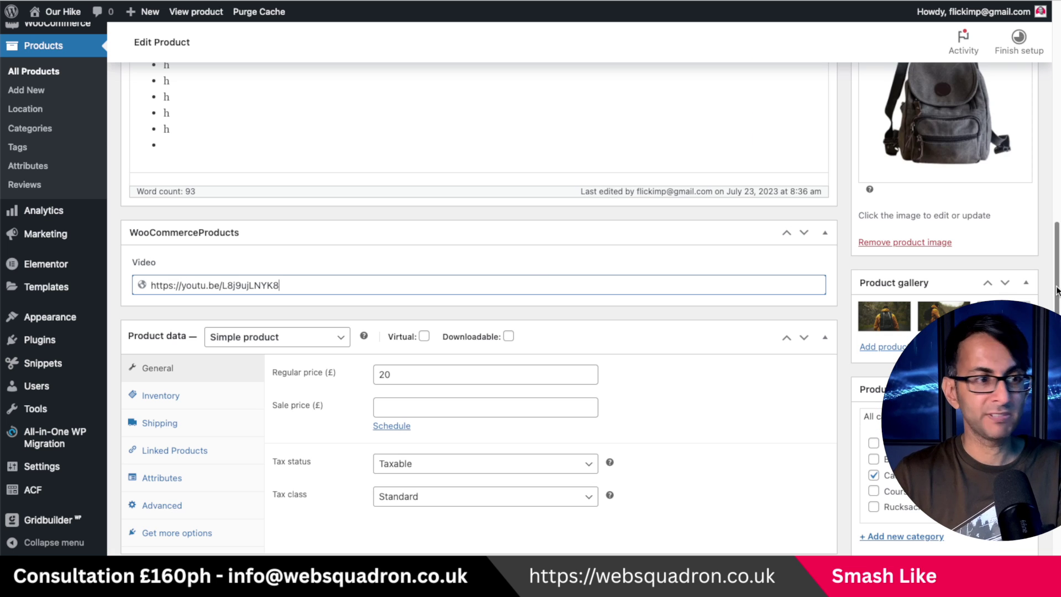
# Drag a Video widget below the product description in the Single Product template
pyautogui.scroll(8, 478, 309)
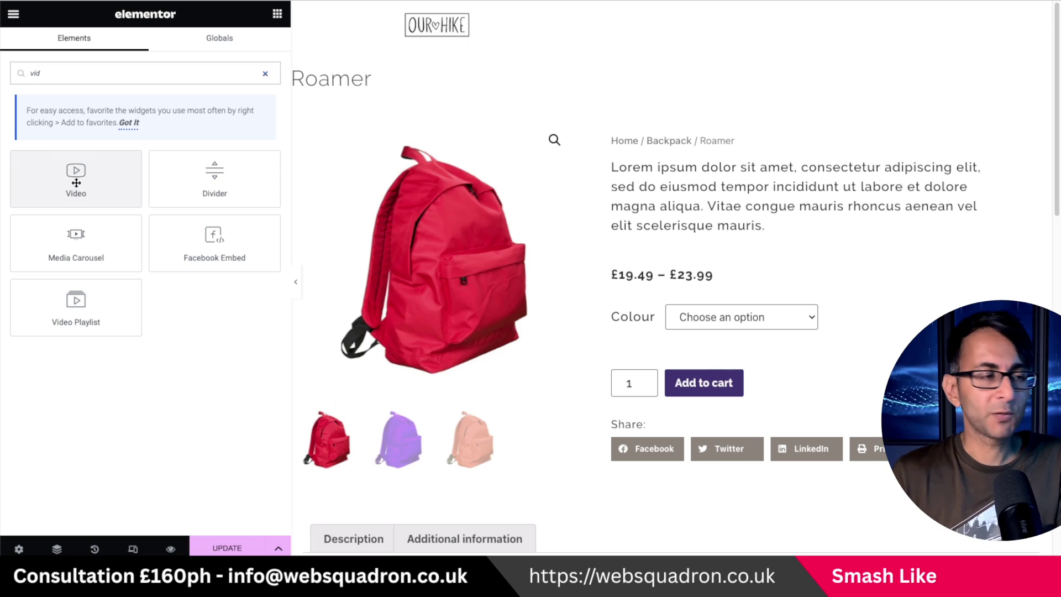
pyautogui.moveTo(76, 183); pyautogui.dragTo(814, 184)
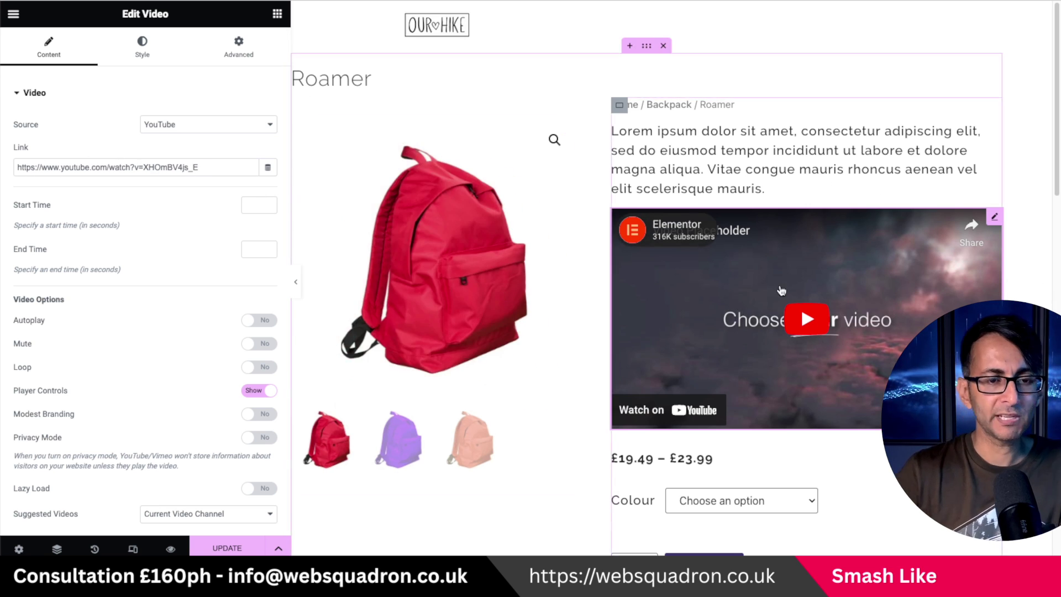
# Link the Video widget dynamically to the ACF URL Field with key 'Video'
pyautogui.click(268, 172)
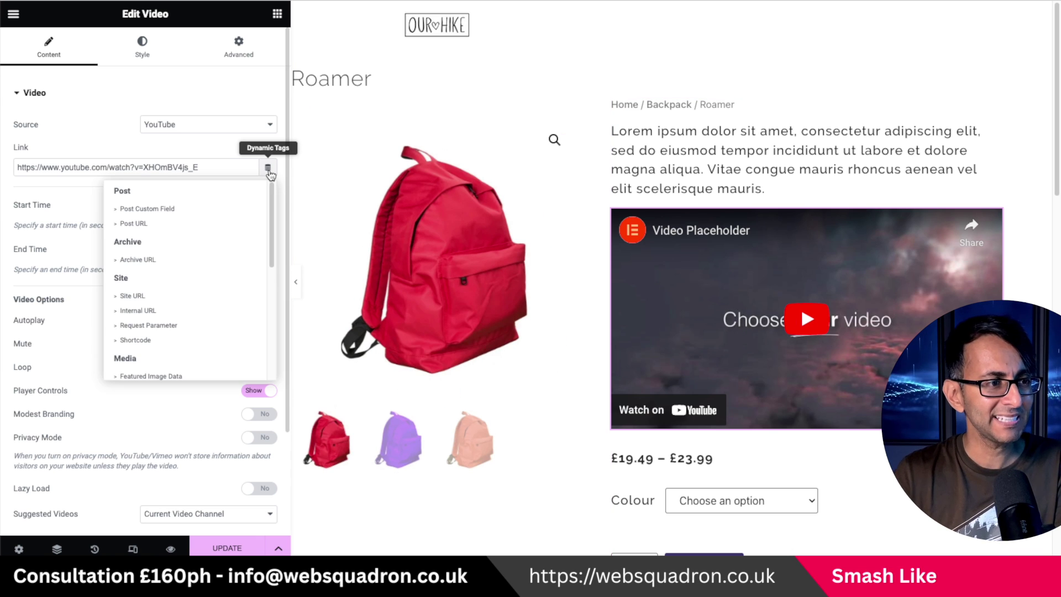
pyautogui.scroll(-5, 188, 276)
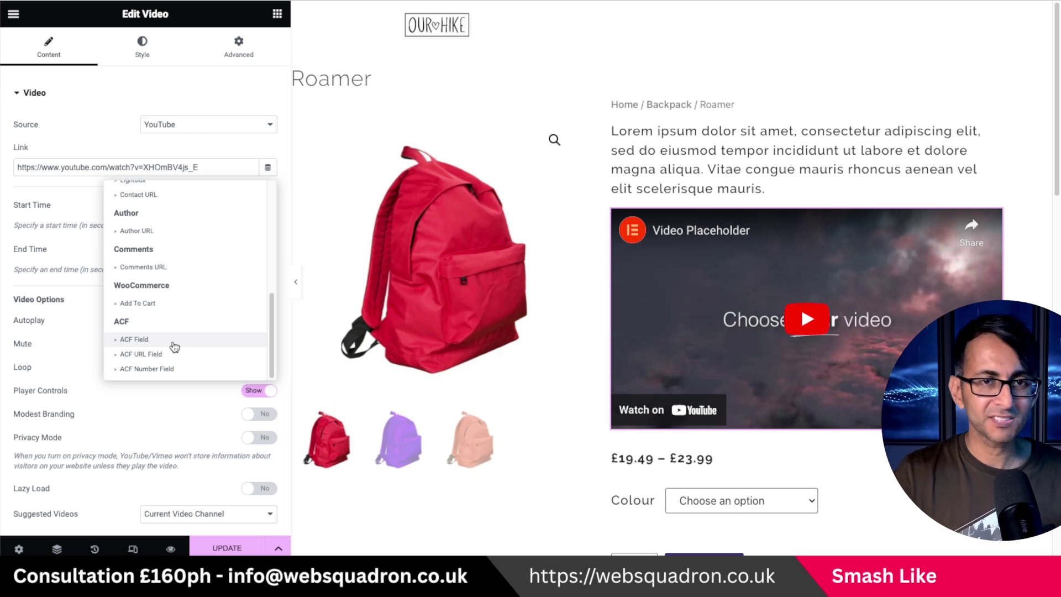
pyautogui.click(141, 355)
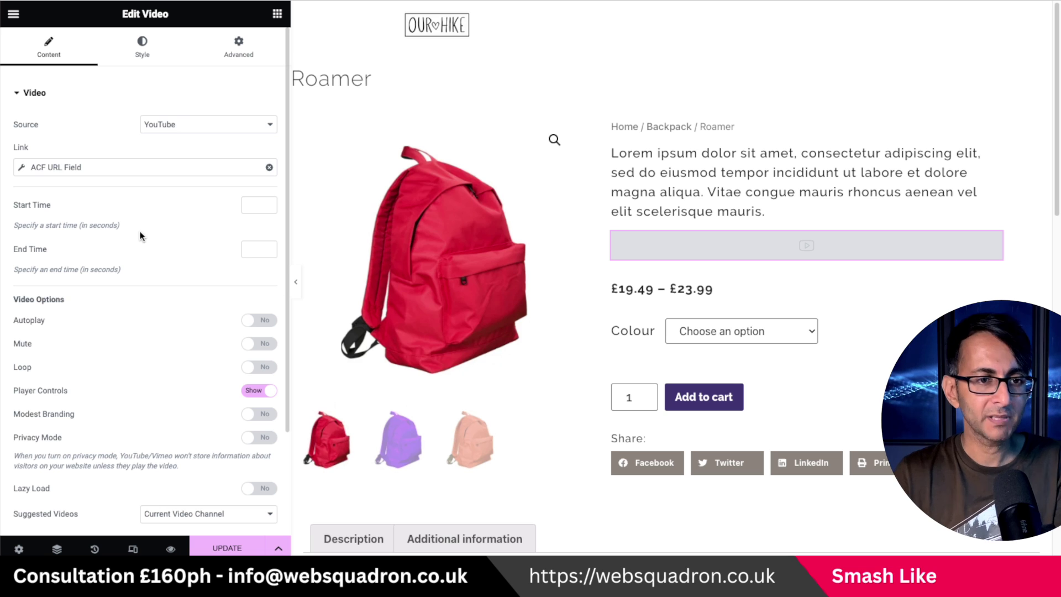
pyautogui.click(23, 168)
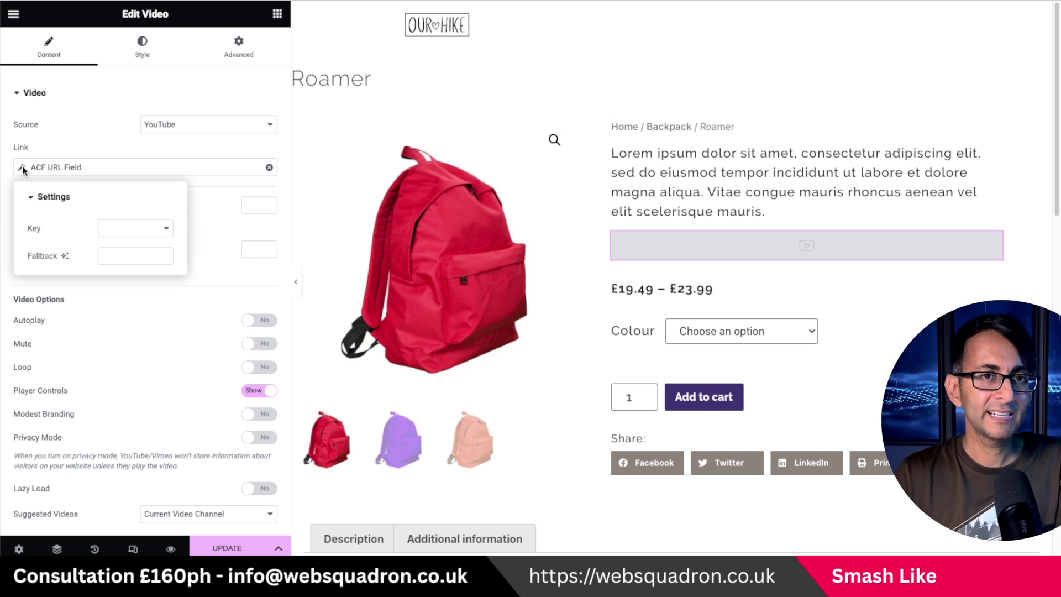
pyautogui.click(166, 238)
pyautogui.click(154, 253)
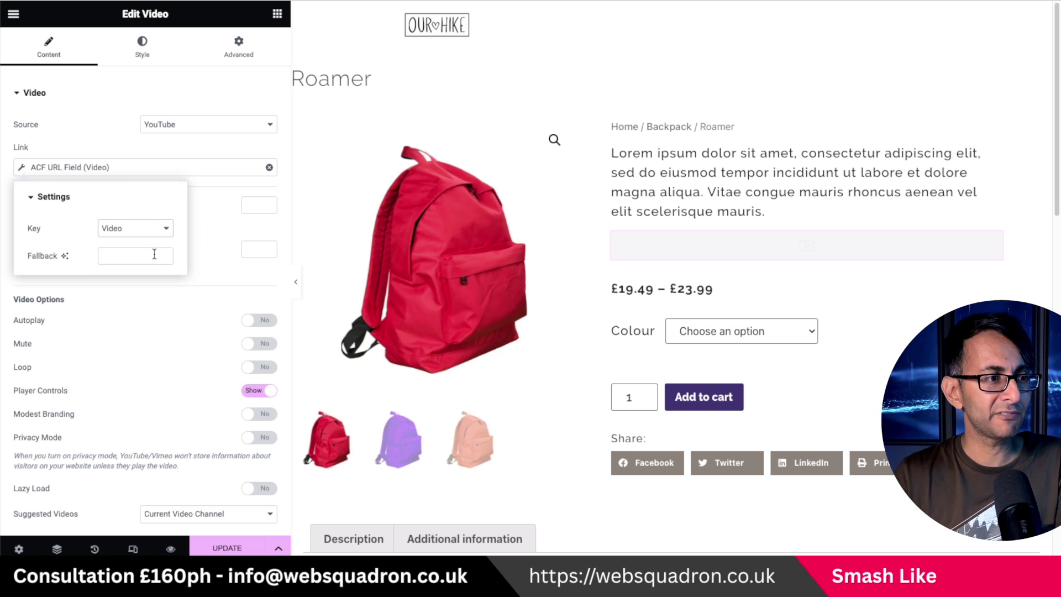
pyautogui.click(781, 258)
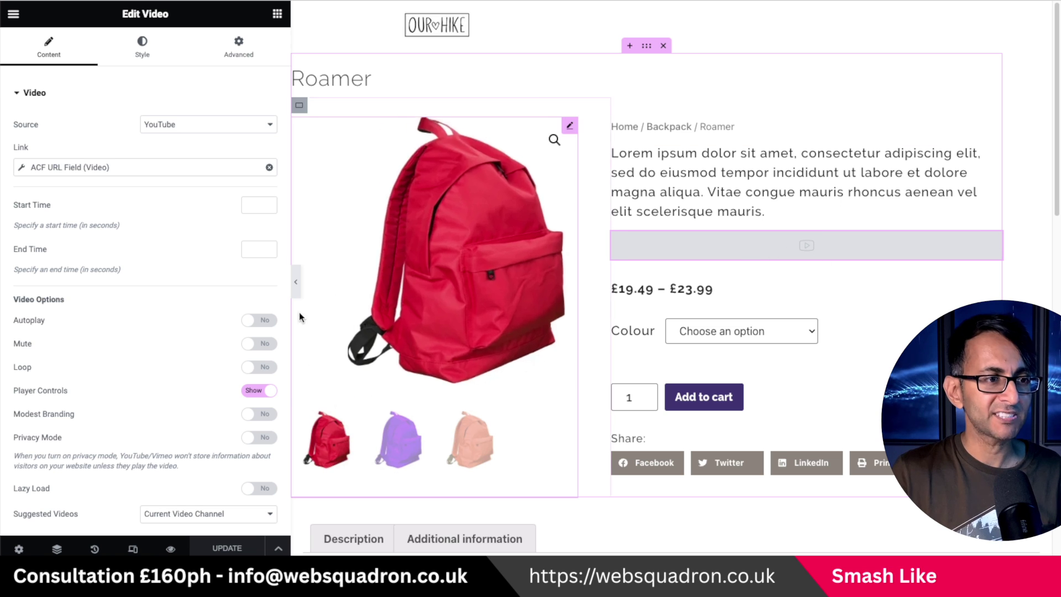
# Preview the template at full width, then open the template's settings
pyautogui.click(296, 287)
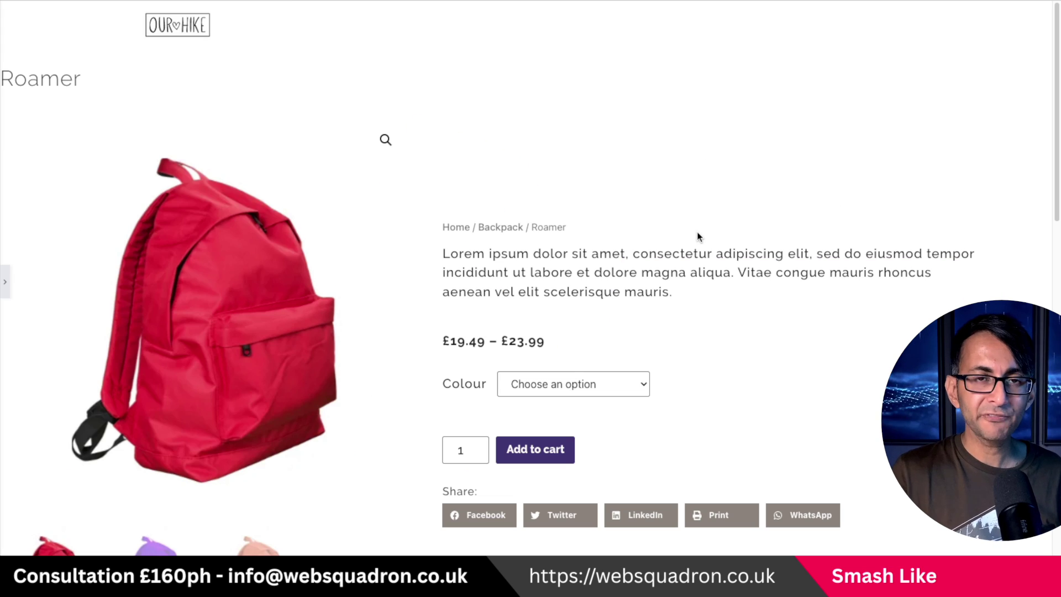
pyautogui.click(4, 282)
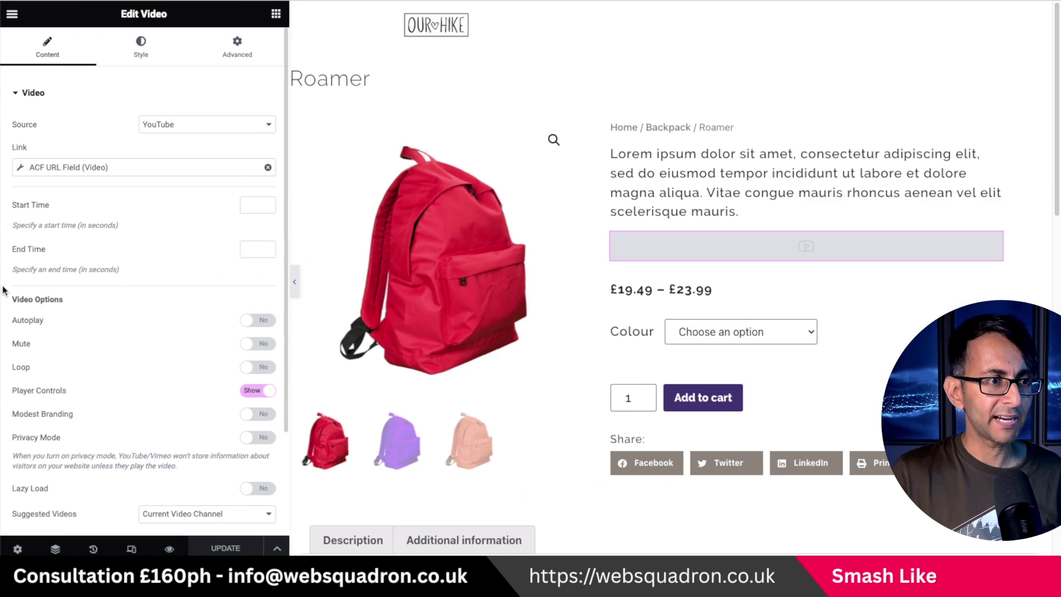
pyautogui.click(18, 550)
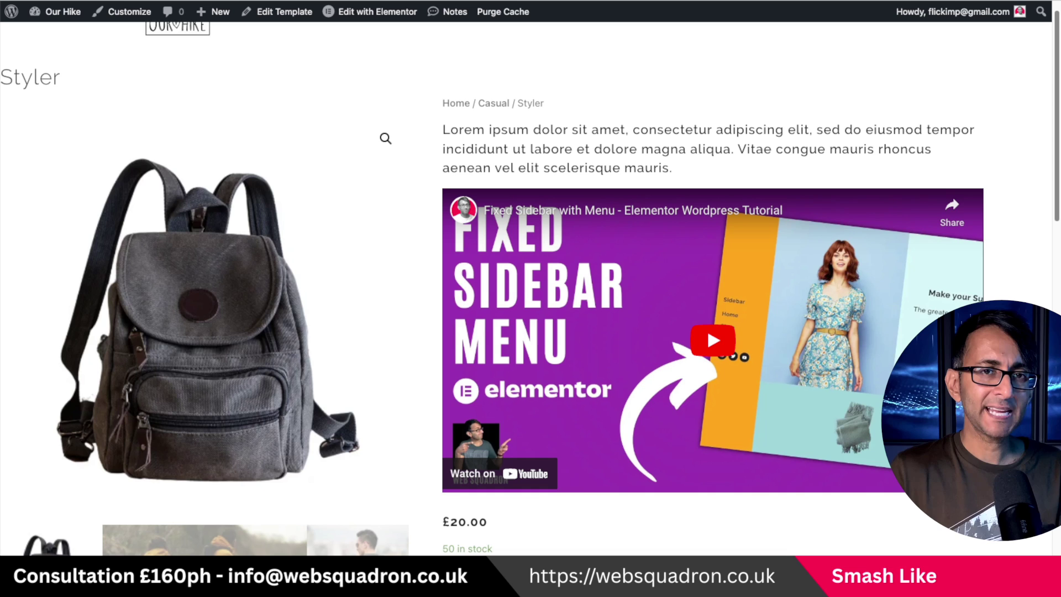
# Play the YouTube video embedded on the Styler product page
pyautogui.scroll(-1, 687, 266)
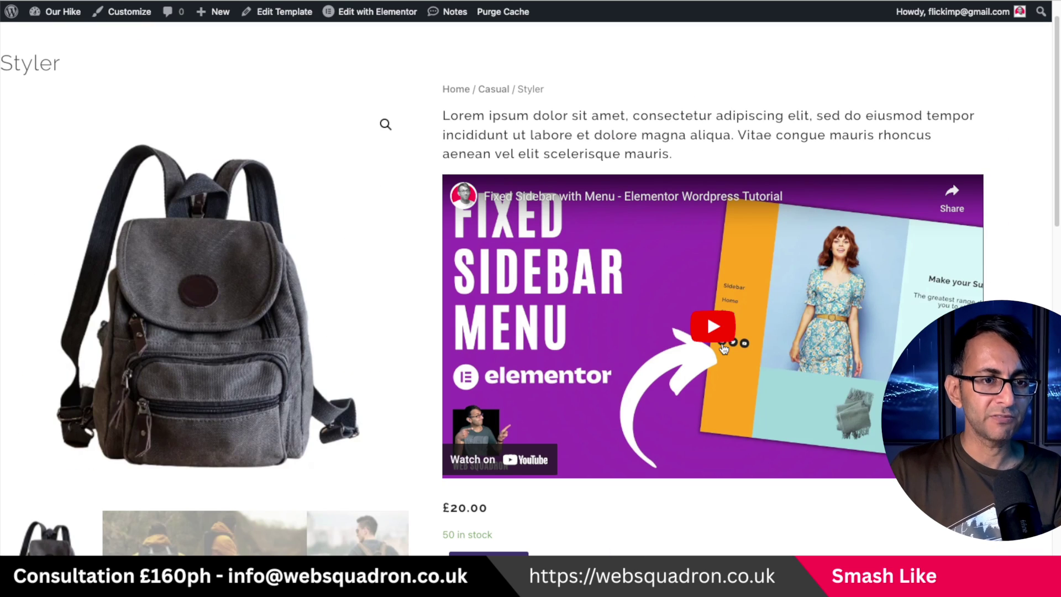
pyautogui.click(706, 328)
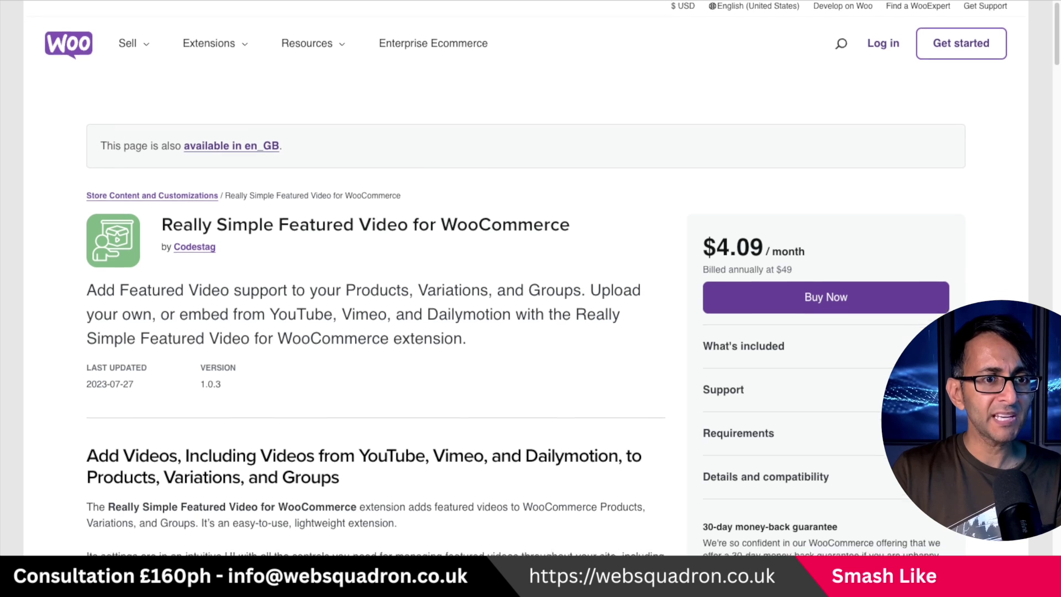
# Scroll through the Really Simple Featured Video extension page and return to Styler's page
pyautogui.scroll(-1, 901, 330)
pyautogui.scroll(-1, 1055, 66)
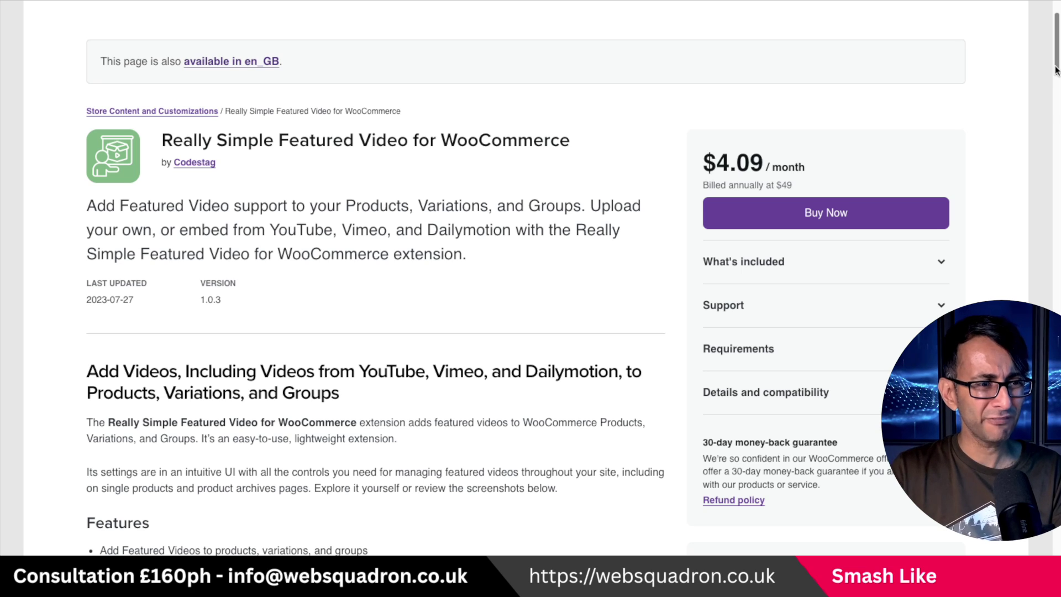
pyautogui.scroll(-6, 1055, 69)
pyautogui.scroll(3, 1055, 69)
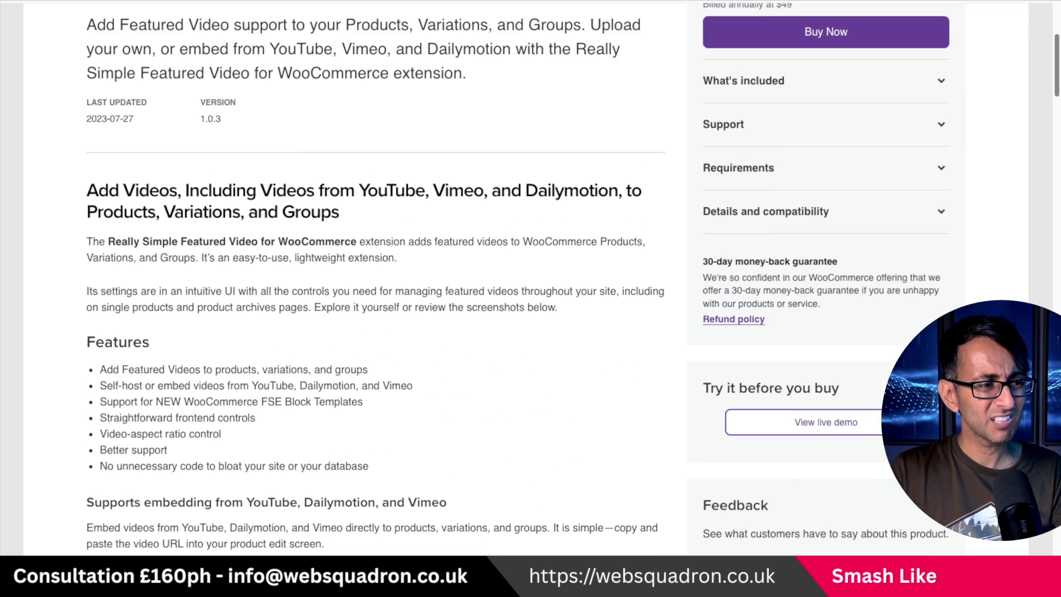
pyautogui.scroll(5, 1056, 69)
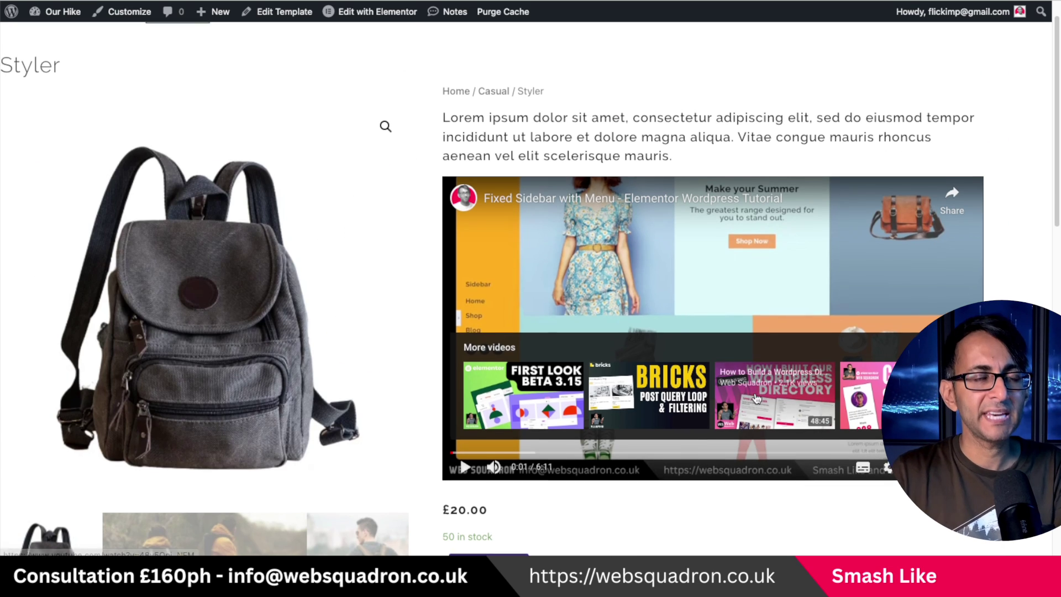
pyautogui.scroll(-3, 713, 277)
pyautogui.scroll(-4, 867, 409)
pyautogui.scroll(8, 867, 409)
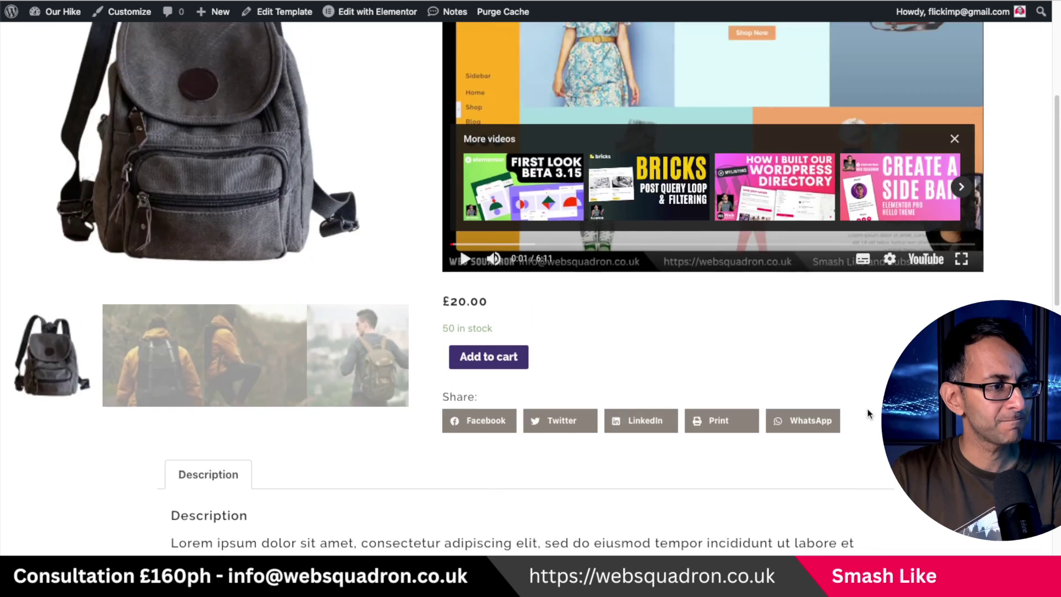